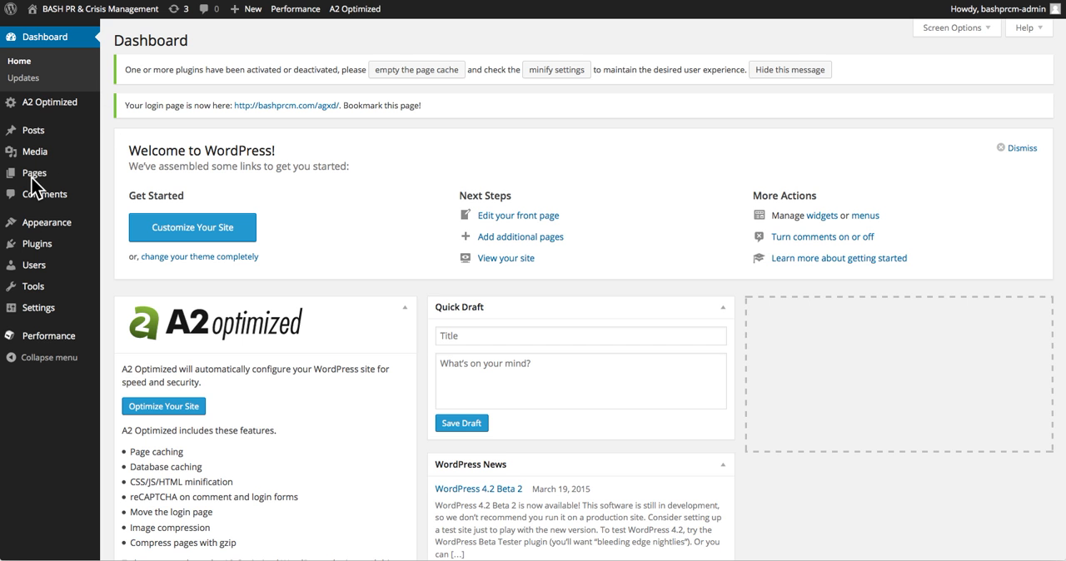
# Create a new page and title it "Demo Page".
pyautogui.moveTo(34, 181)
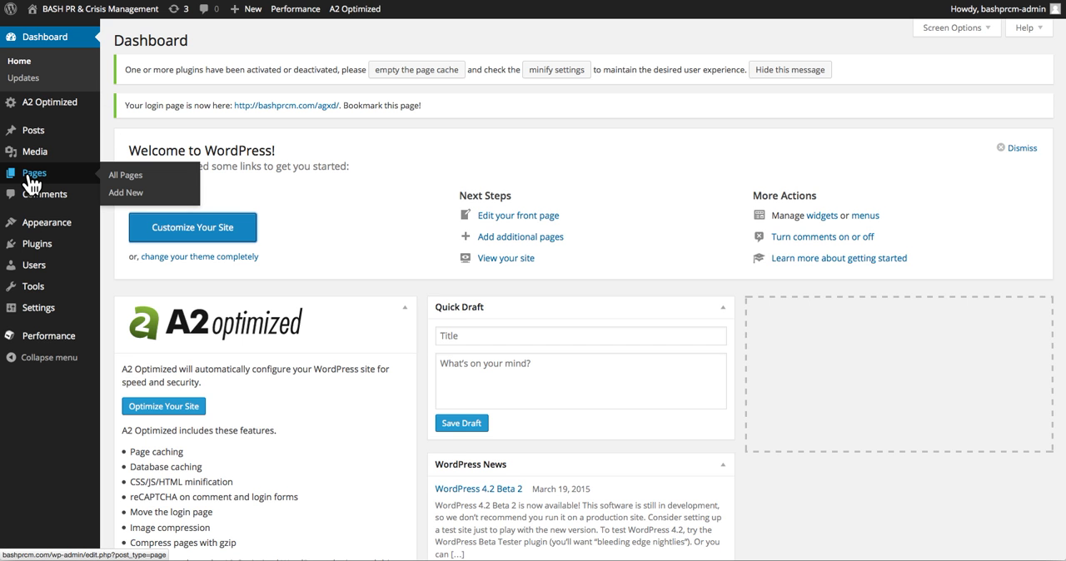
pyautogui.click(125, 194)
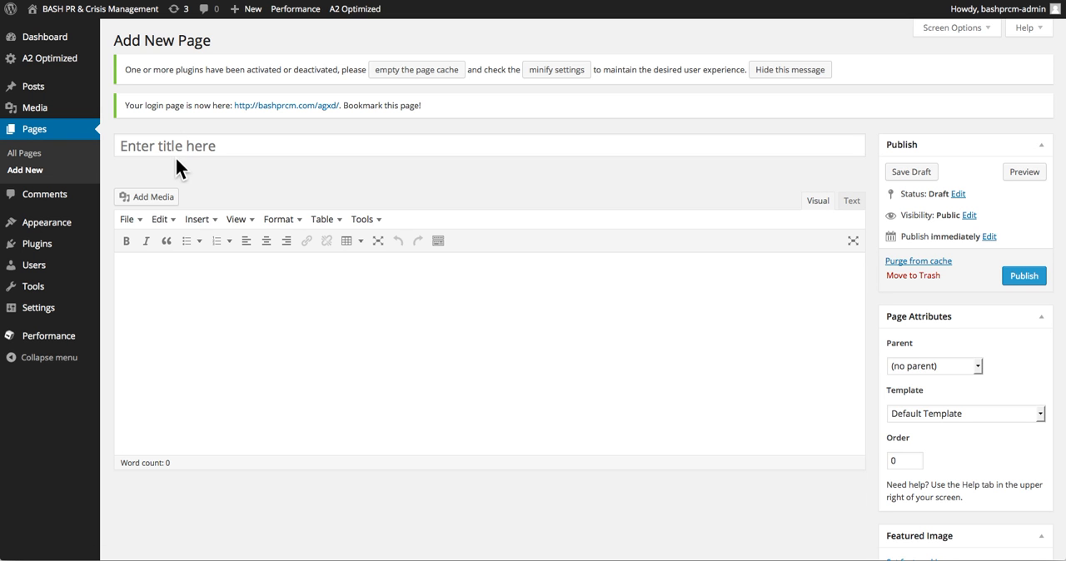
pyautogui.click(174, 143)
pyautogui.write('De')
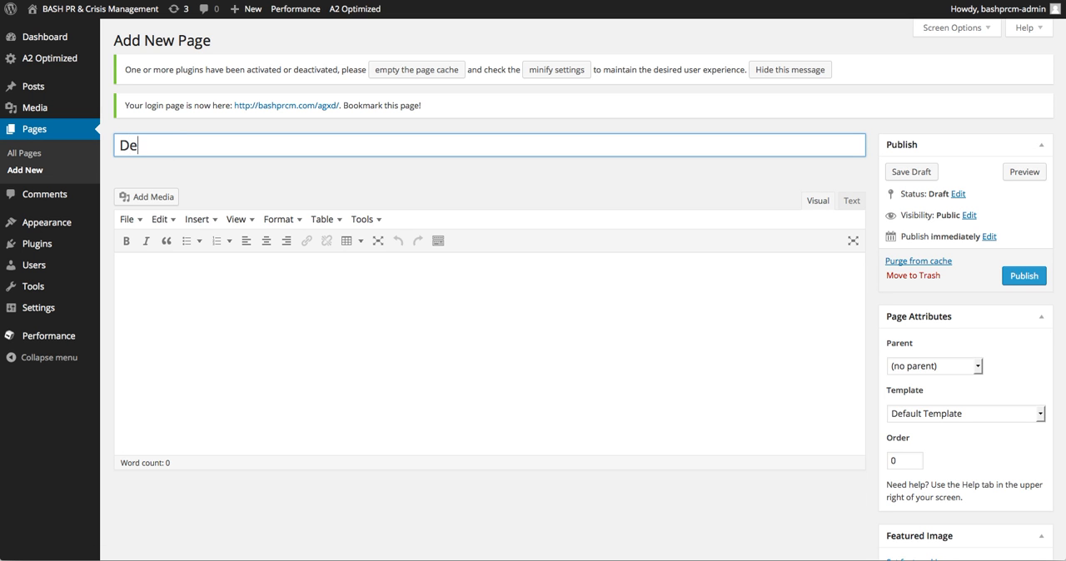
pyautogui.write('mo Page')
# Write "Hi" and, below it, "This is a demo page." in the page body, removing the surplus blank line between them.
pyautogui.click(164, 296)
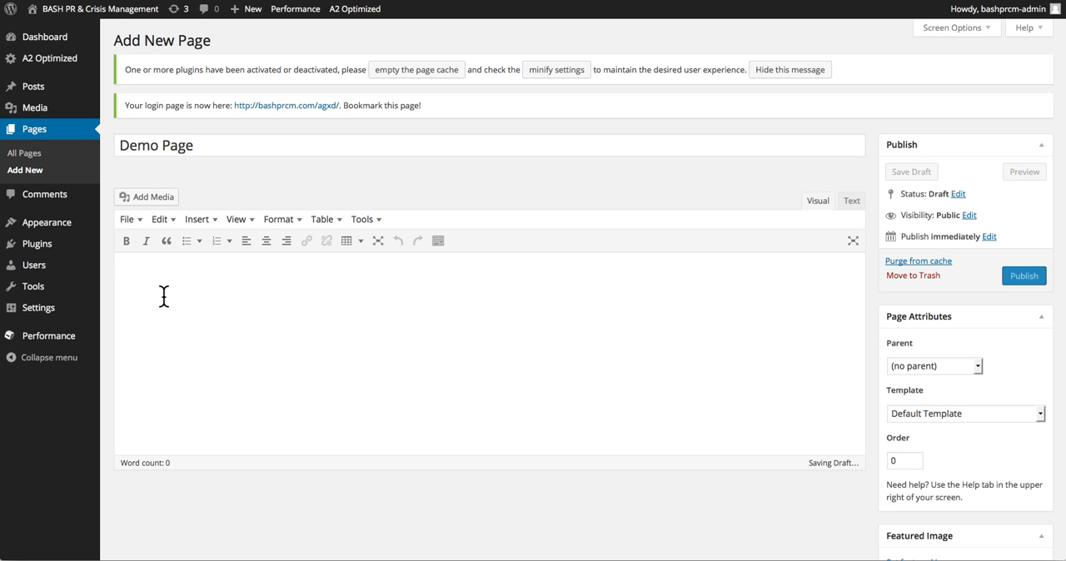
pyautogui.write('Hi  ')
pyautogui.write('This is a ')
pyautogui.write('demo page.')
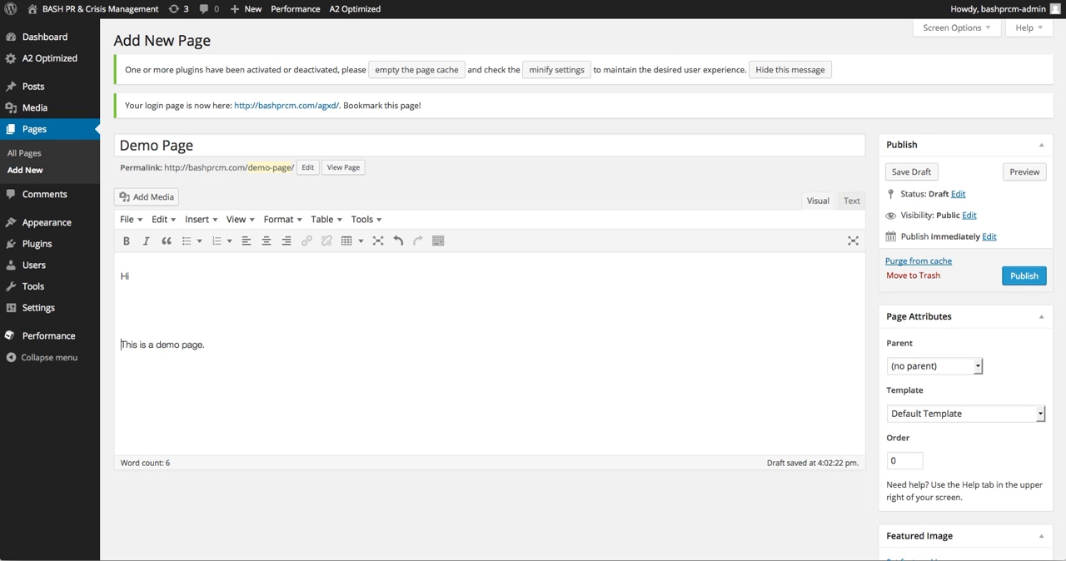
pyautogui.press('BackSpace')
# Add the line "Thanks to BASHPRCM for giving me this opportunity." below the demo page sentence.
pyautogui.click(159, 346)
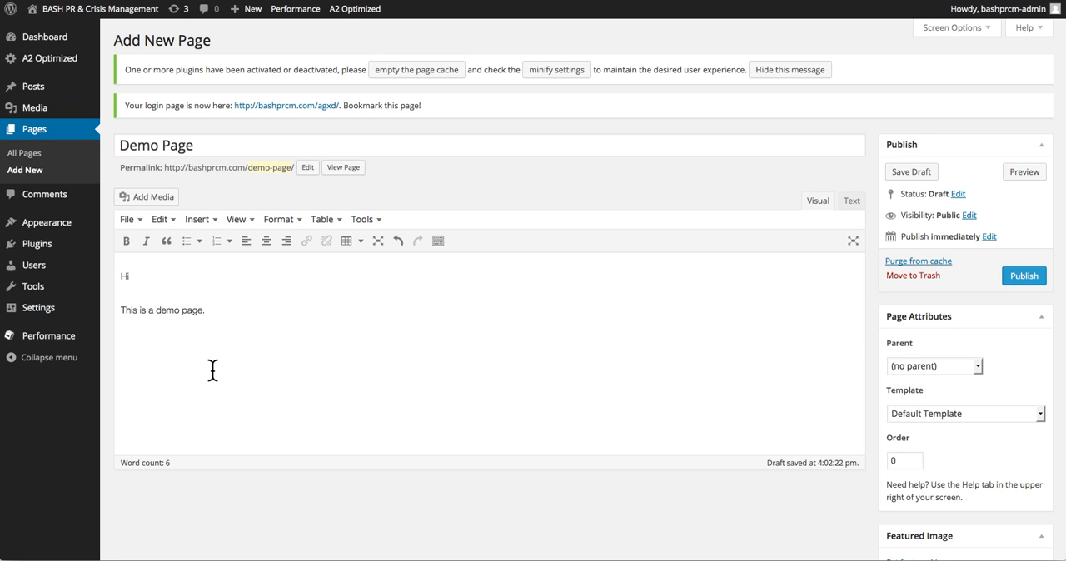
pyautogui.write('Thanks to BASHPRCM ')
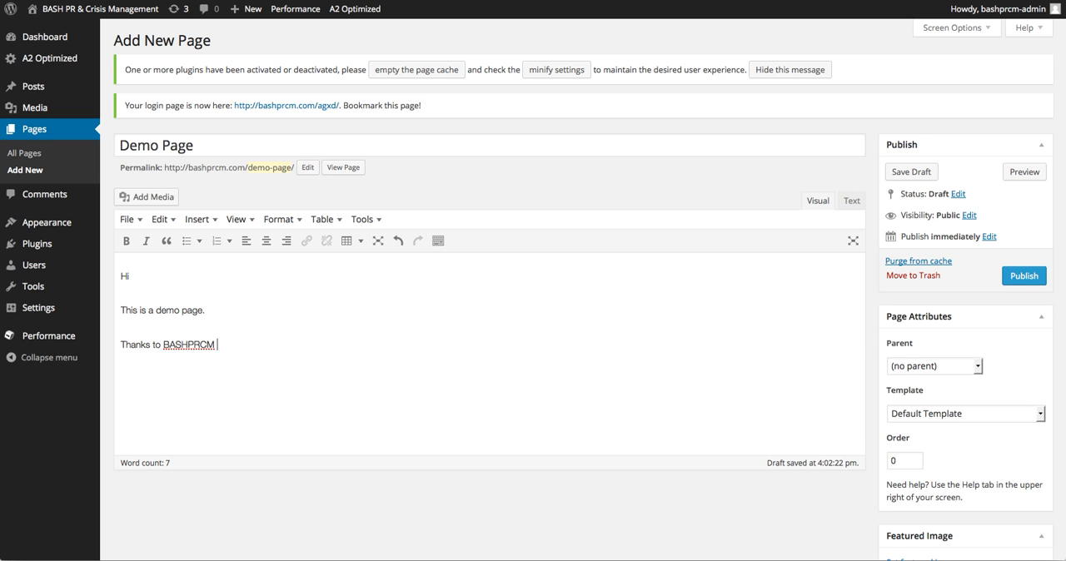
pyautogui.write('for fiving me this opportunity.')
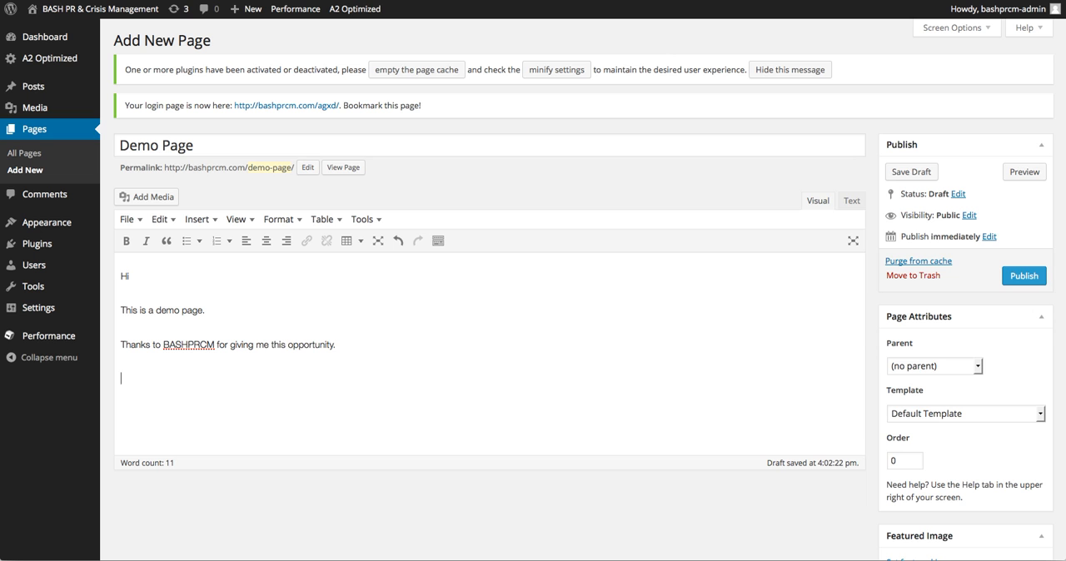
pyautogui.write('Ple')
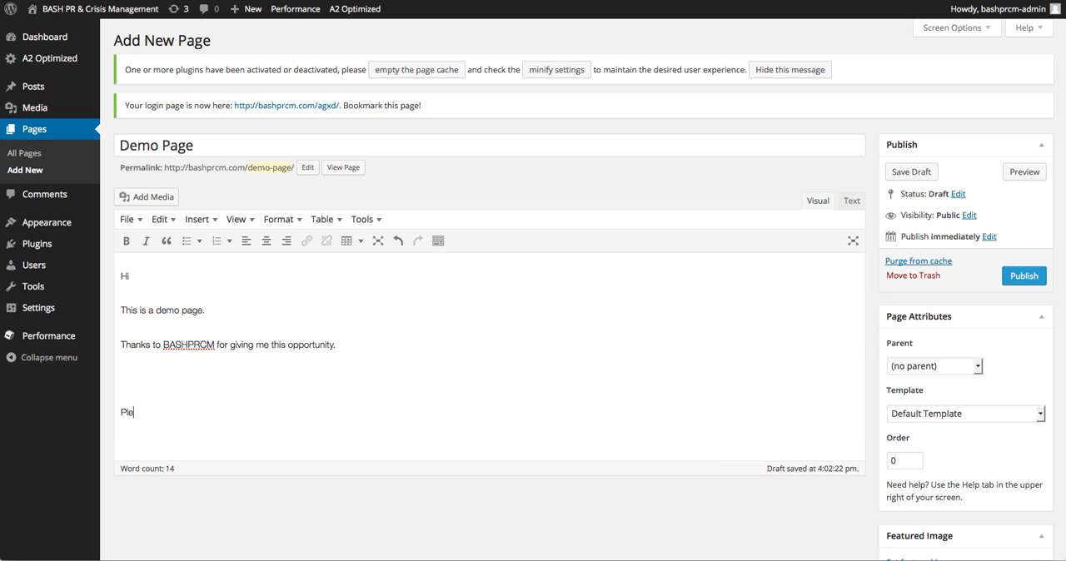
pyautogui.write("ase use BASHPRCM's services")
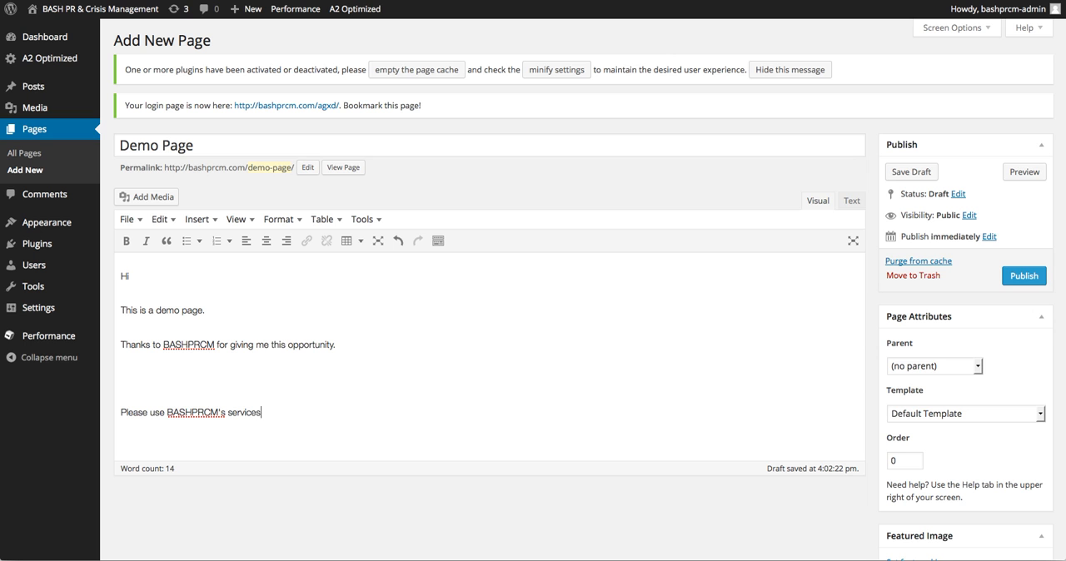
pyautogui.write('. Ity is a great dynamic company')
# Add the closing paragraph "Please use BASHPRCM's services. It is a great dynamic company." followed by blank lines.
pyautogui.press('Return')
pyautogui.press('Return')
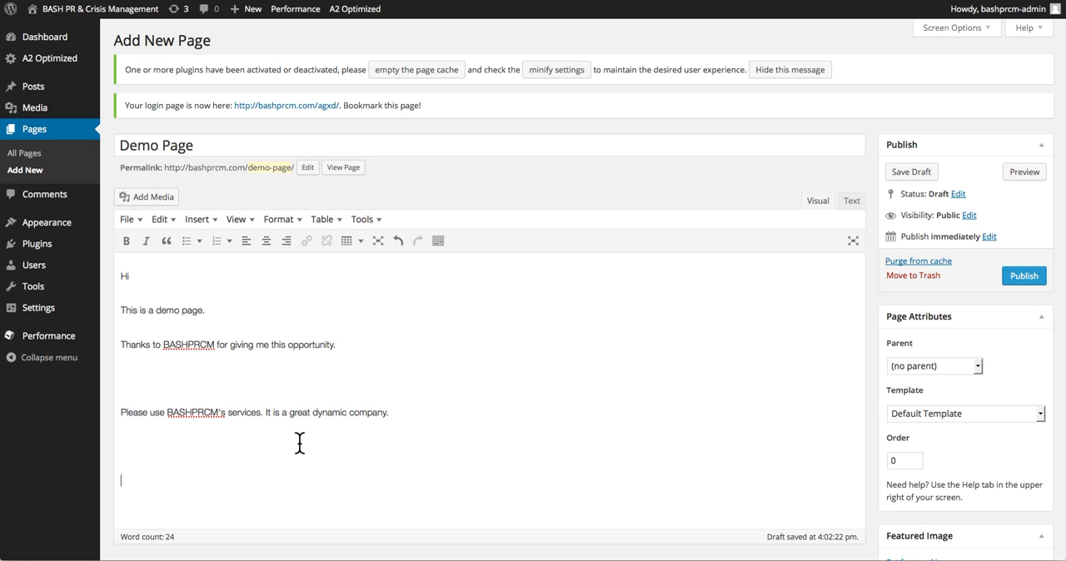
# Make BASHPRCM bold in the "Thanks to" line and publish the page.
pyautogui.doubleClick(178, 344)
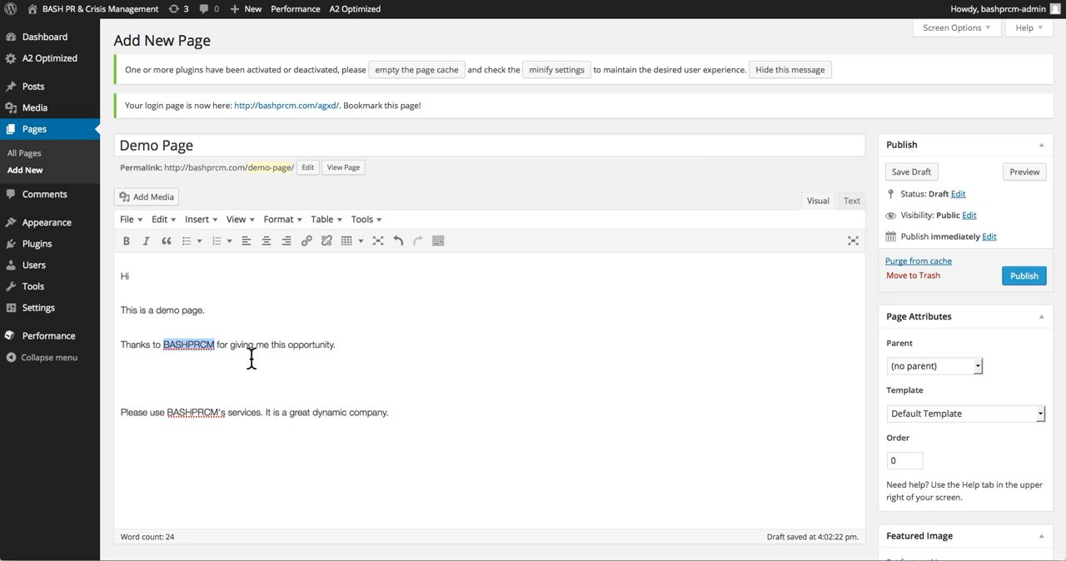
pyautogui.click(128, 242)
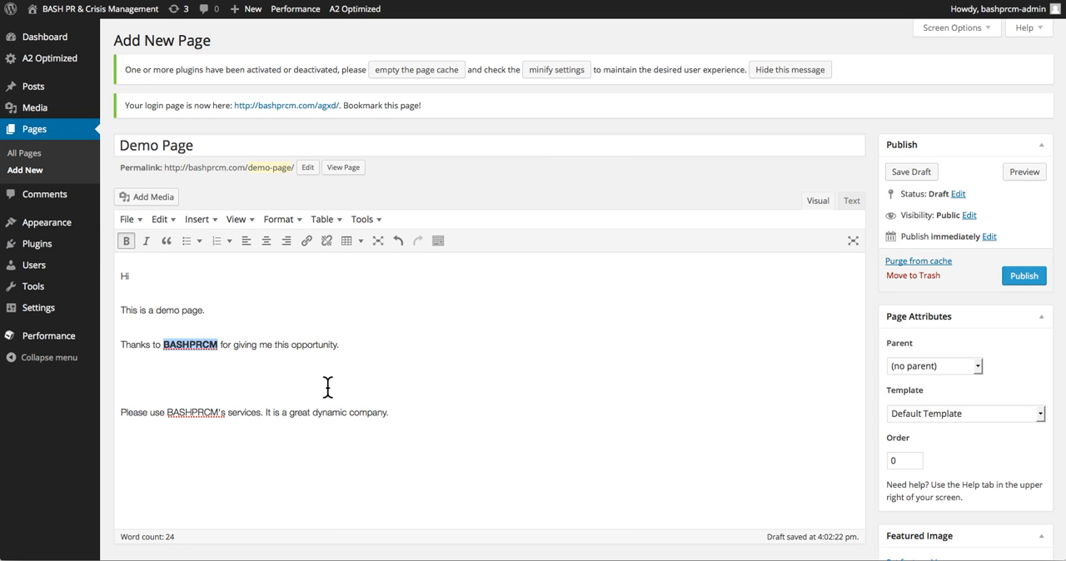
pyautogui.scroll(-2, 507, 381)
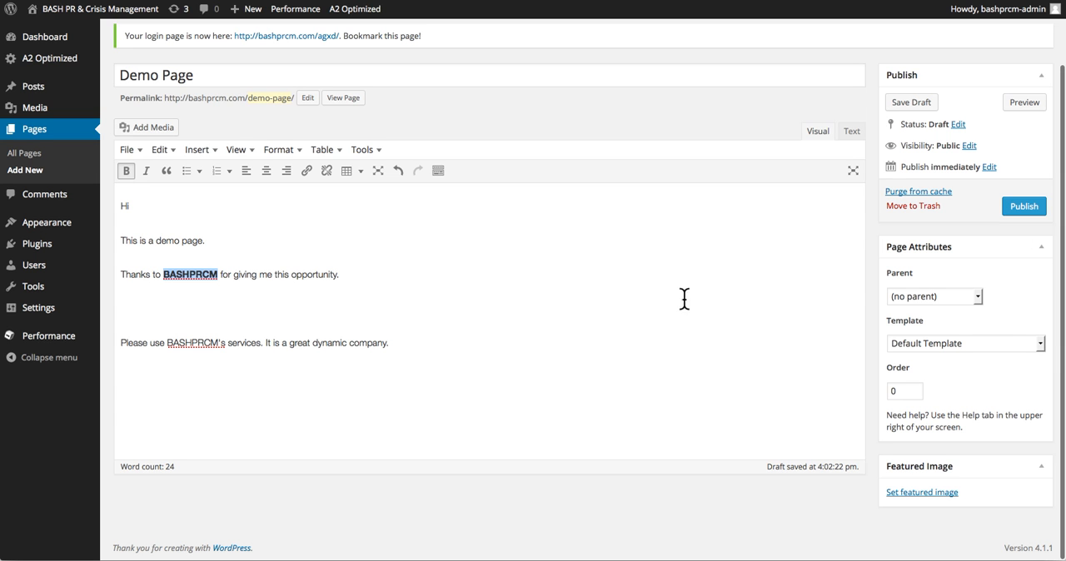
pyautogui.click(1022, 208)
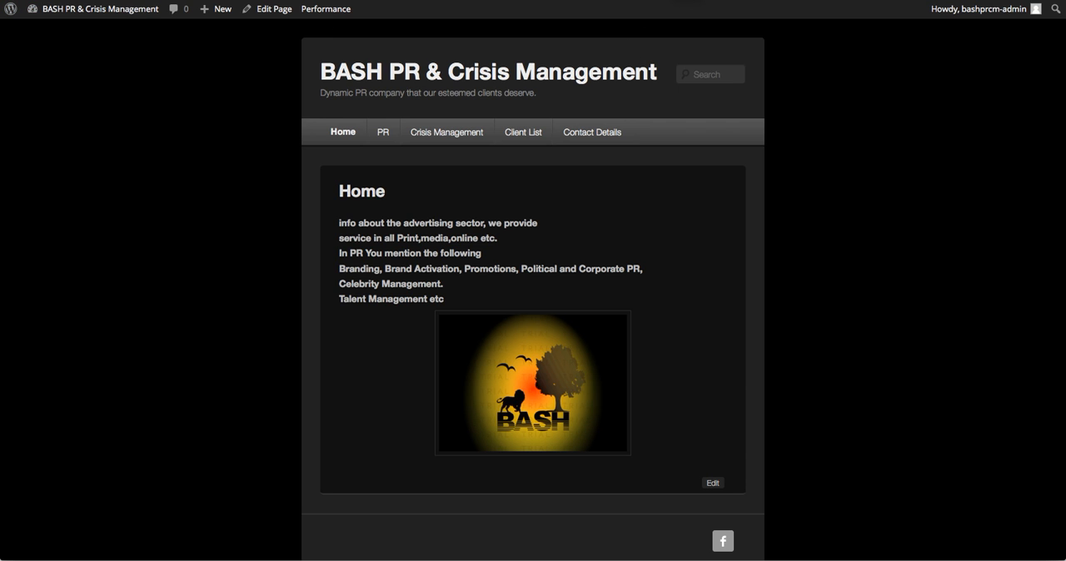
# Reload the live site's home page and open the new Demo Page to check how it is published.
pyautogui.press('super+r')
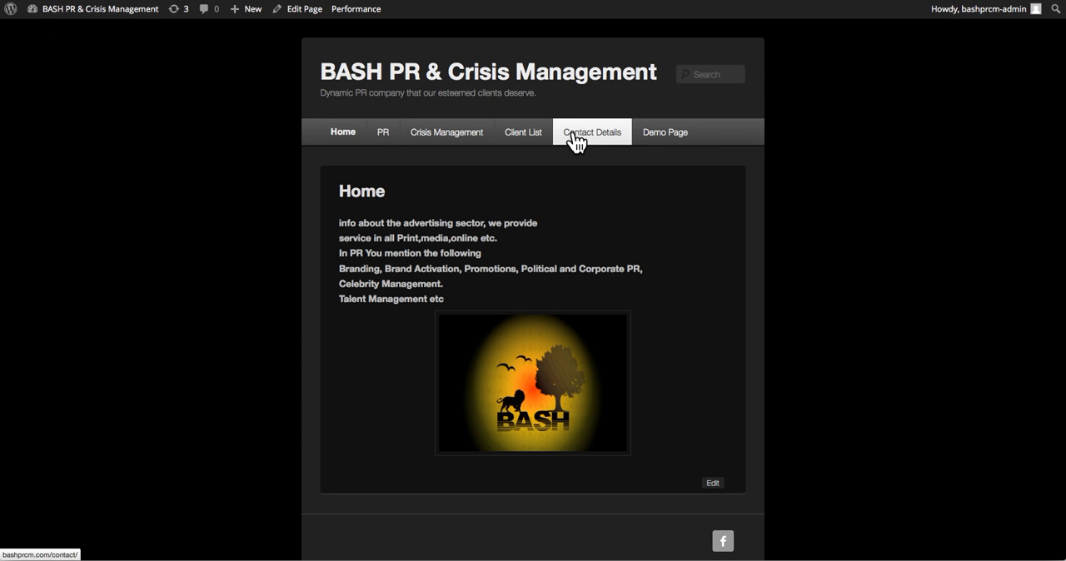
pyautogui.click(667, 140)
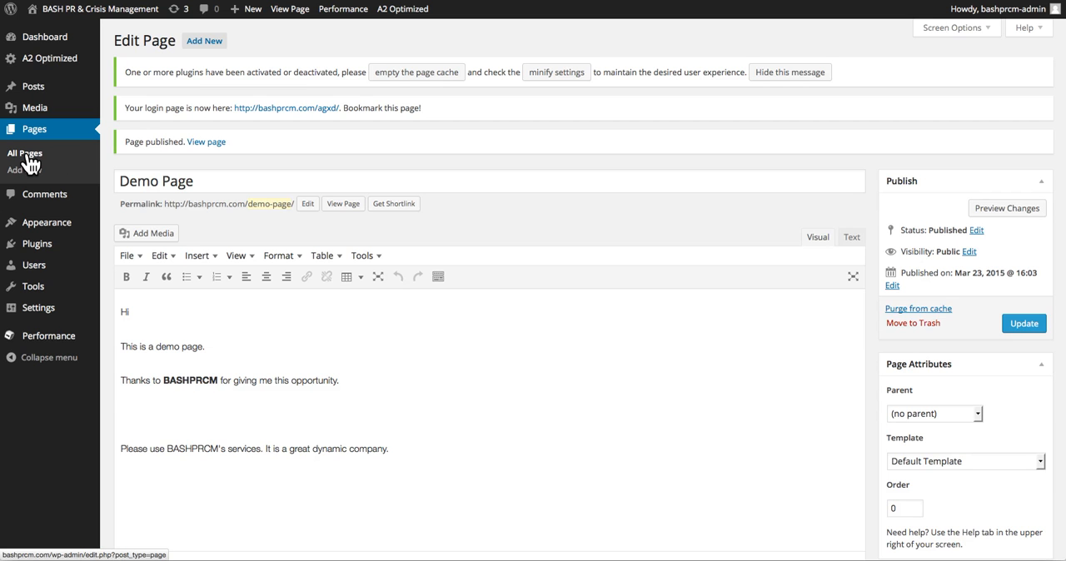
# Open Demo Page for editing, make BASHPRCM bold and italic in the "Please use" sentence, and update the page.
pyautogui.click(28, 164)
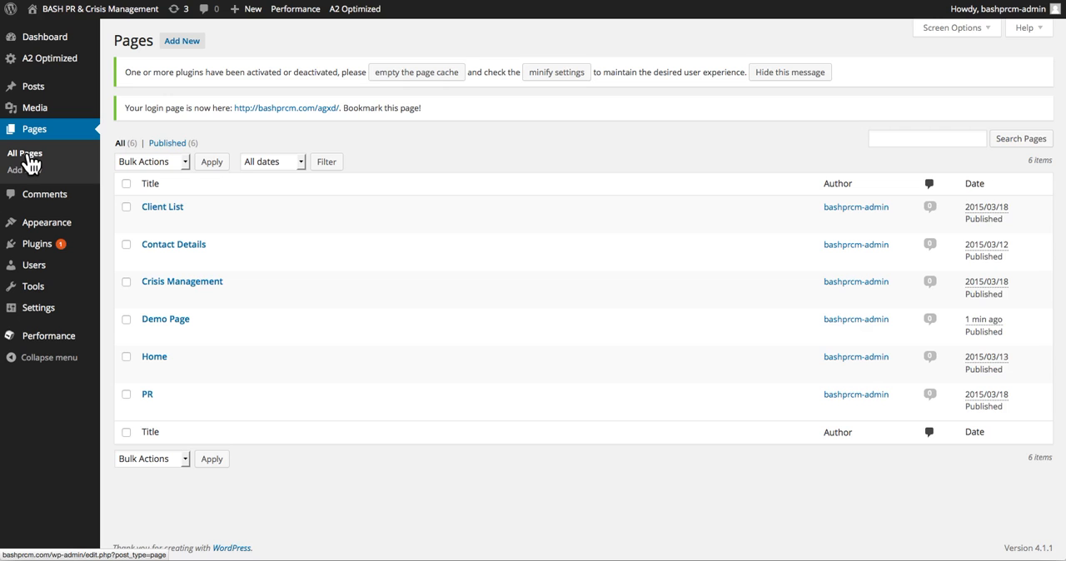
pyautogui.moveTo(169, 333)
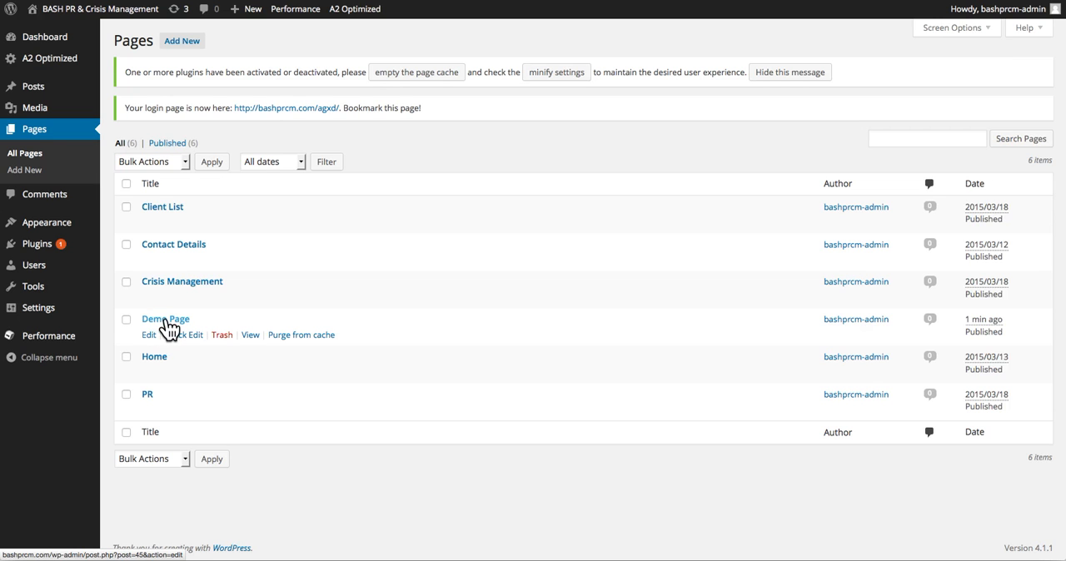
pyautogui.click(151, 334)
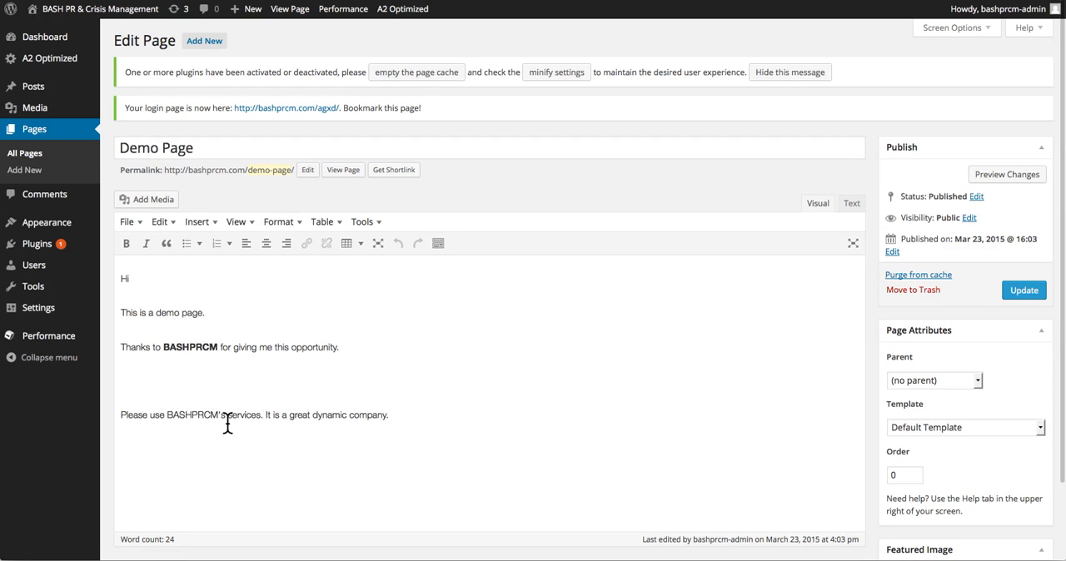
pyautogui.doubleClick(191, 417)
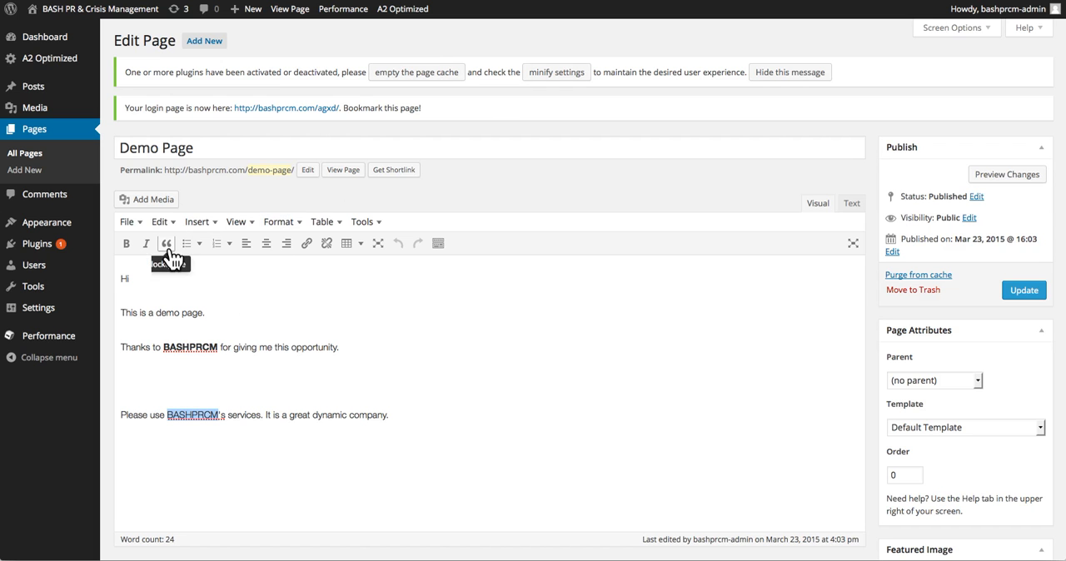
pyautogui.click(128, 246)
pyautogui.click(146, 246)
pyautogui.click(1032, 292)
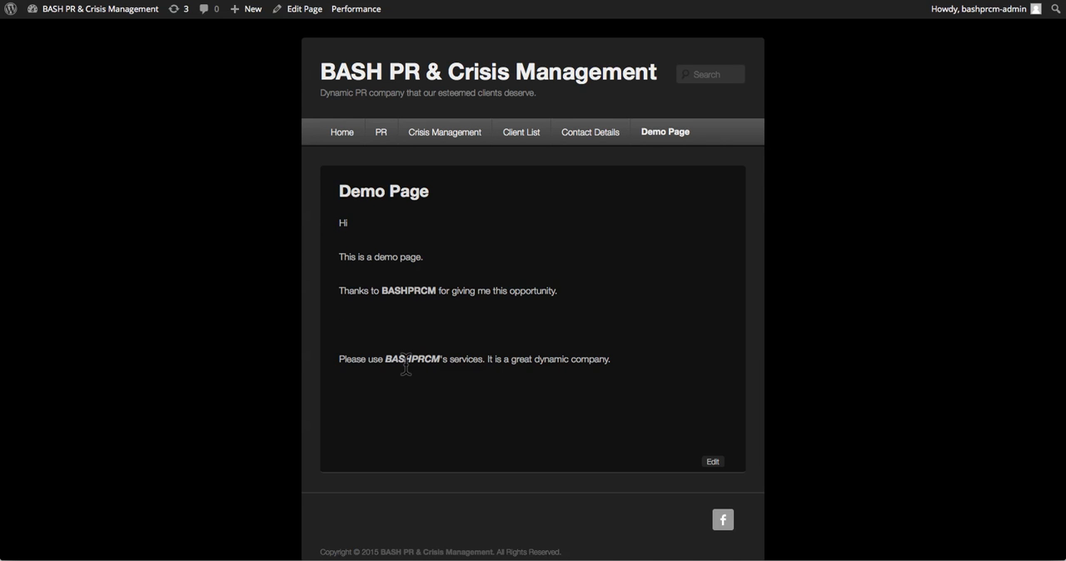
# Use Quick Edit on Demo Page in the pages list to set its slug to "demo" and update it.
pyautogui.click(300, 9)
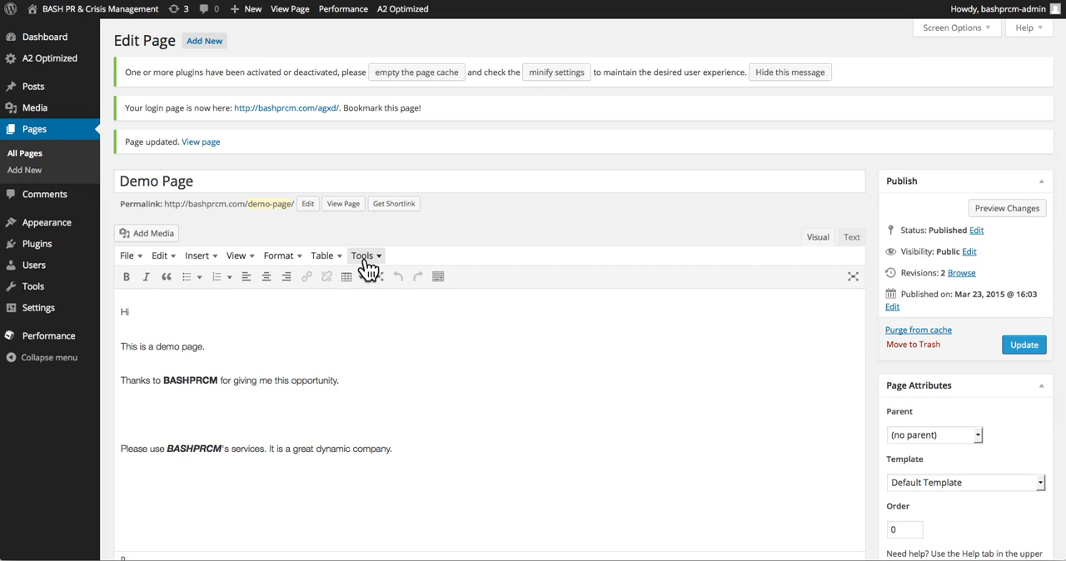
pyautogui.click(22, 163)
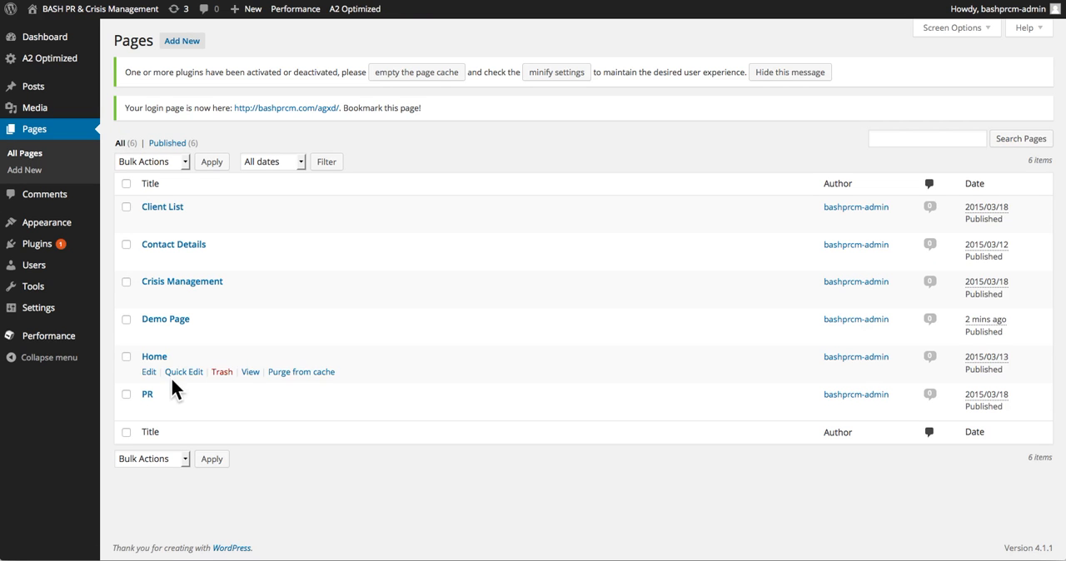
pyautogui.click(183, 335)
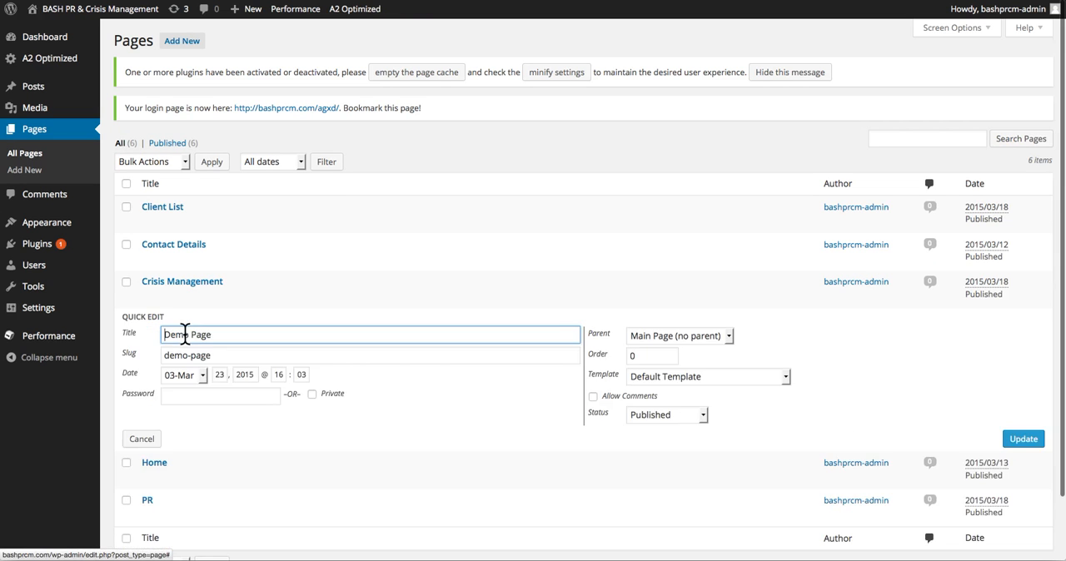
pyautogui.scroll(-3, 187, 338)
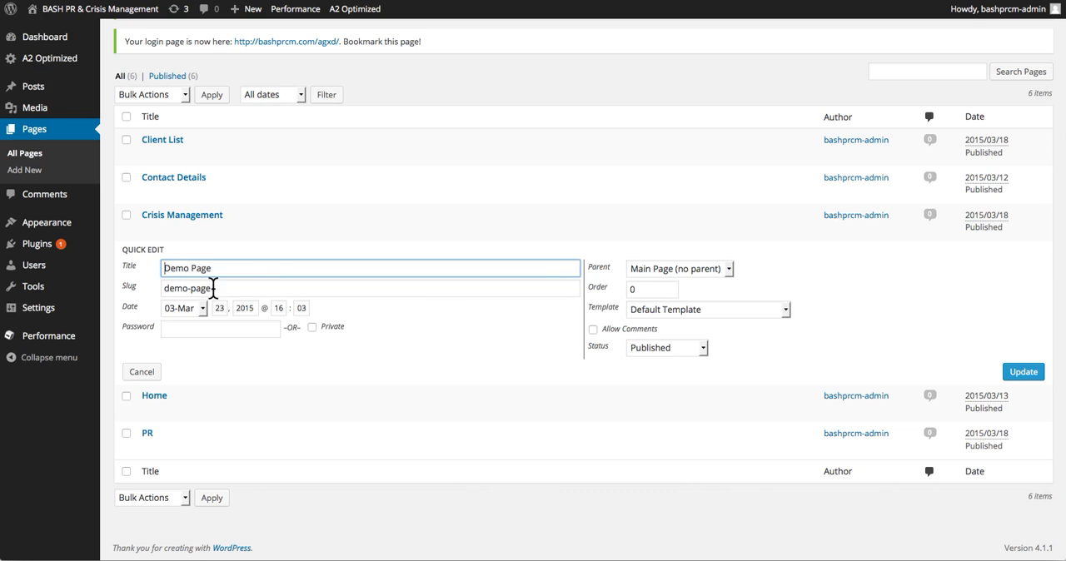
pyautogui.hotkey('ctrl', 'Tab')
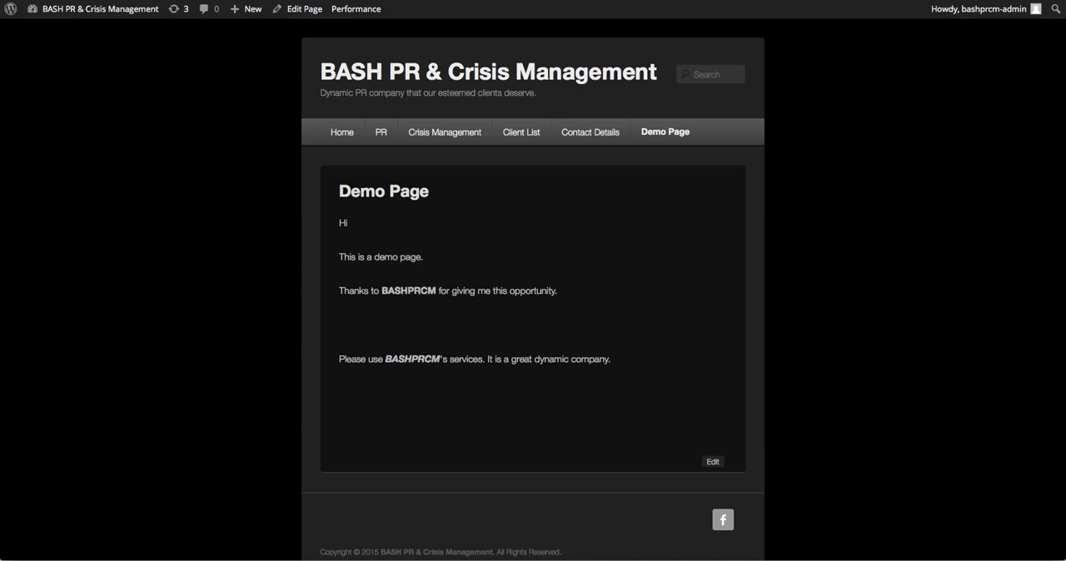
pyautogui.hotkey('ctrl', 'shift', 'Tab')
pyautogui.click(249, 288)
pyautogui.press('BackSpace')
pyautogui.press('BackSpace')
pyautogui.press('BackSpace')
pyautogui.press('BackSpace')
pyautogui.press('BackSpace')
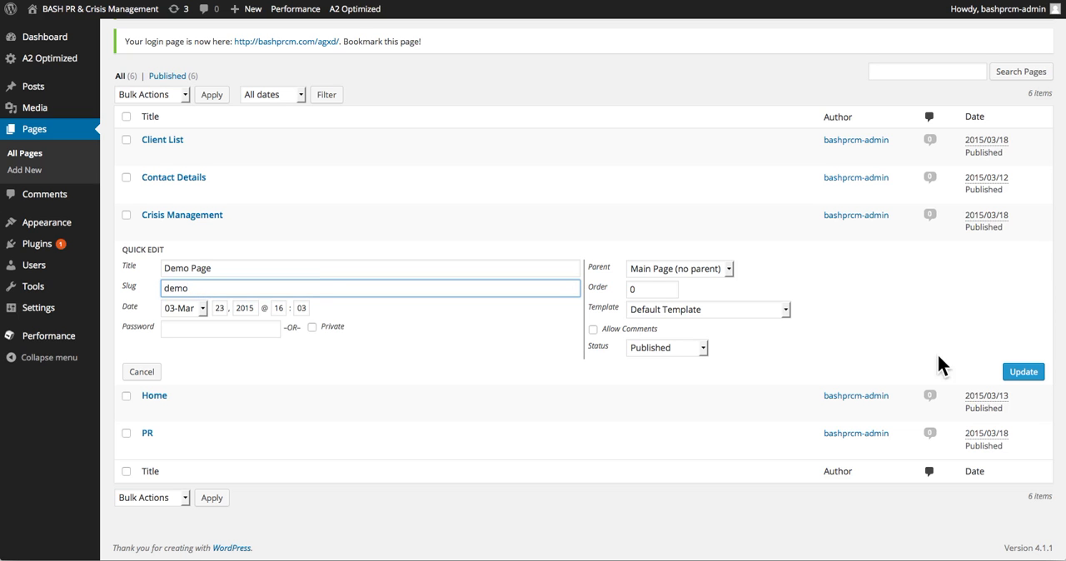
pyautogui.click(1023, 372)
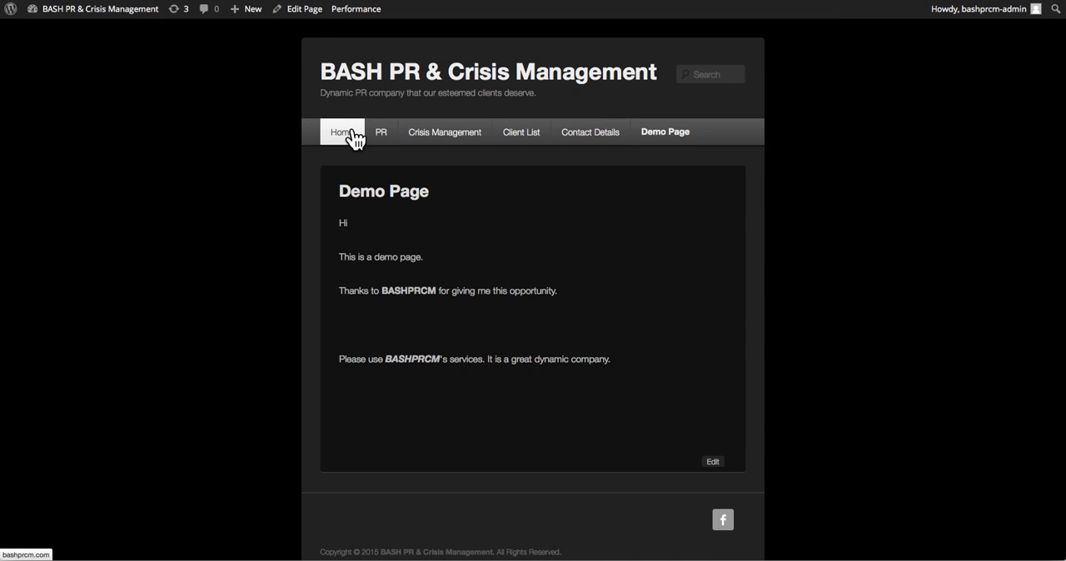
# Reopen Demo Page on the live site by way of the Home page to check its address.
pyautogui.click(353, 138)
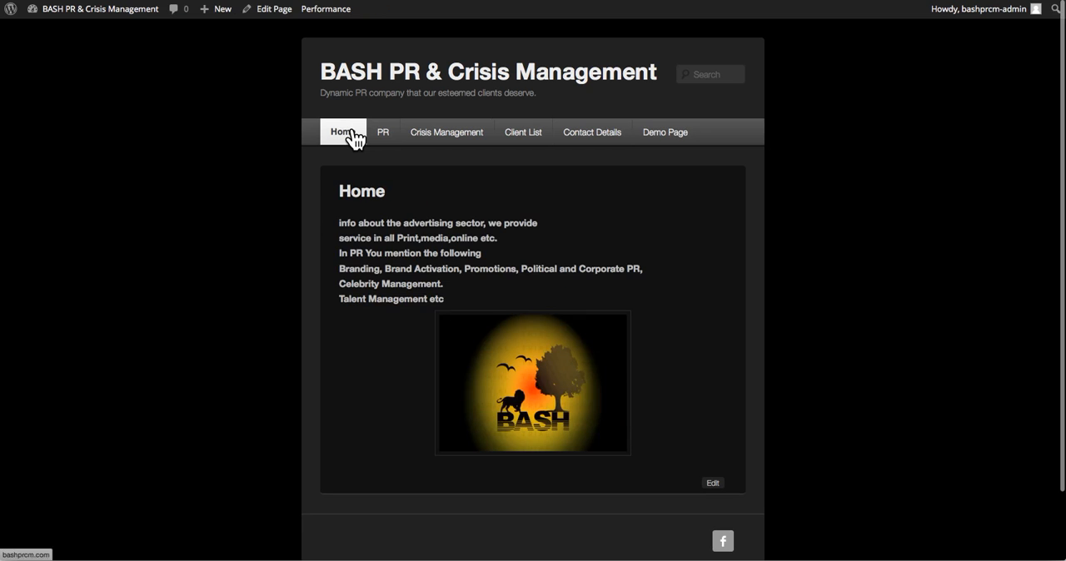
pyautogui.click(667, 147)
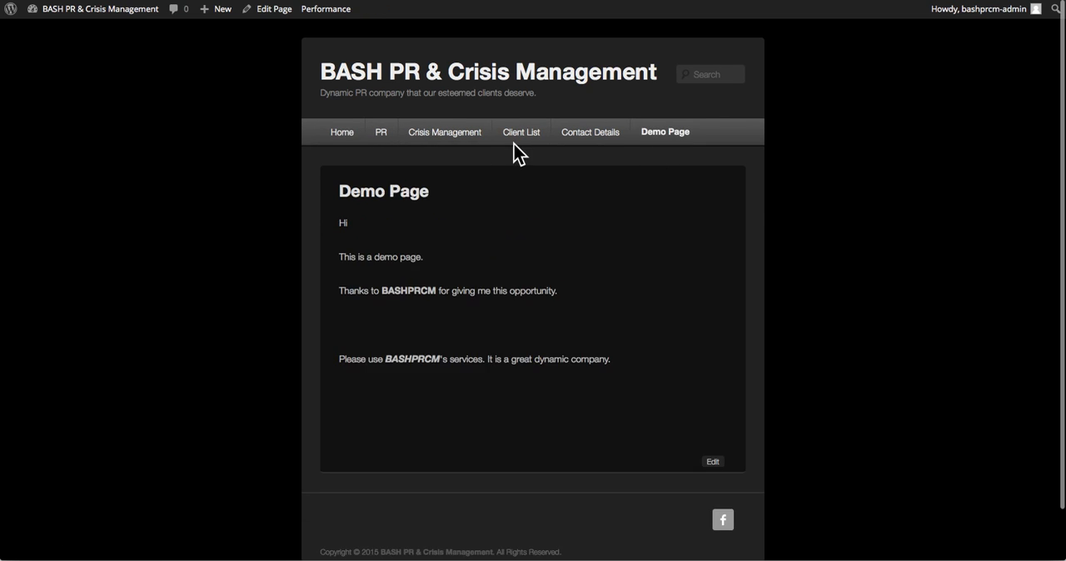